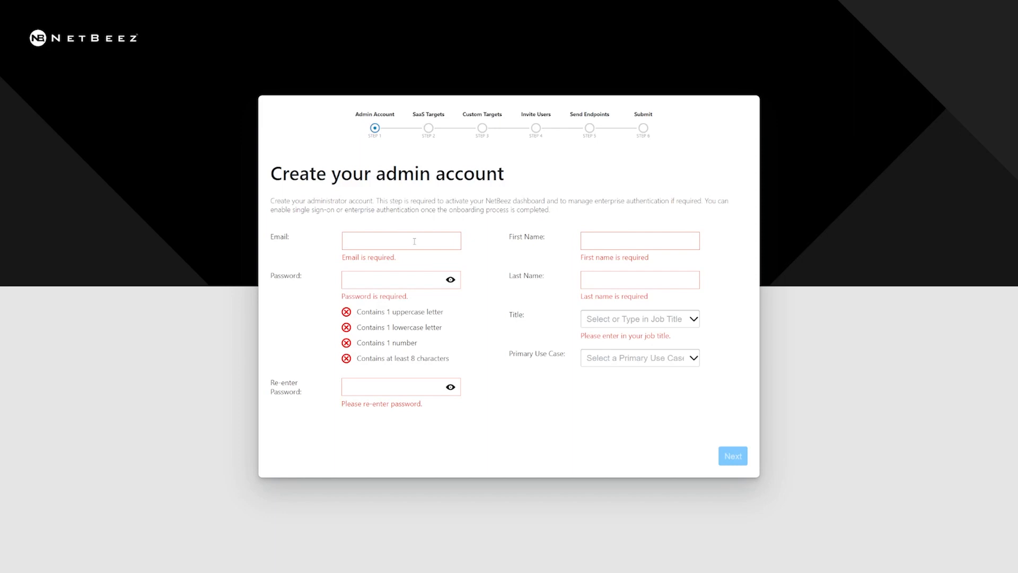
Enter the admin's email address, account password twice, and first and last name.
{"action": "key", "text": "Tab"}
{"action": "key", "text": "ctrl+v"}
{"action": "left_click", "coordinate": [371, 362]}
{"action": "key", "text": "ctrl+v"}
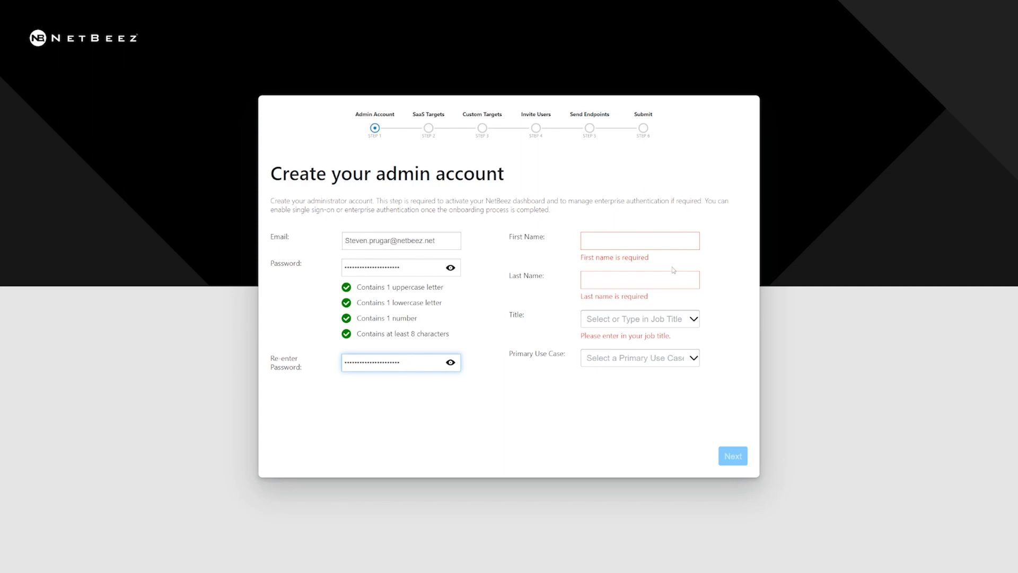
{"action": "left_click", "coordinate": [637, 239]}
{"action": "key", "text": "Tab"}
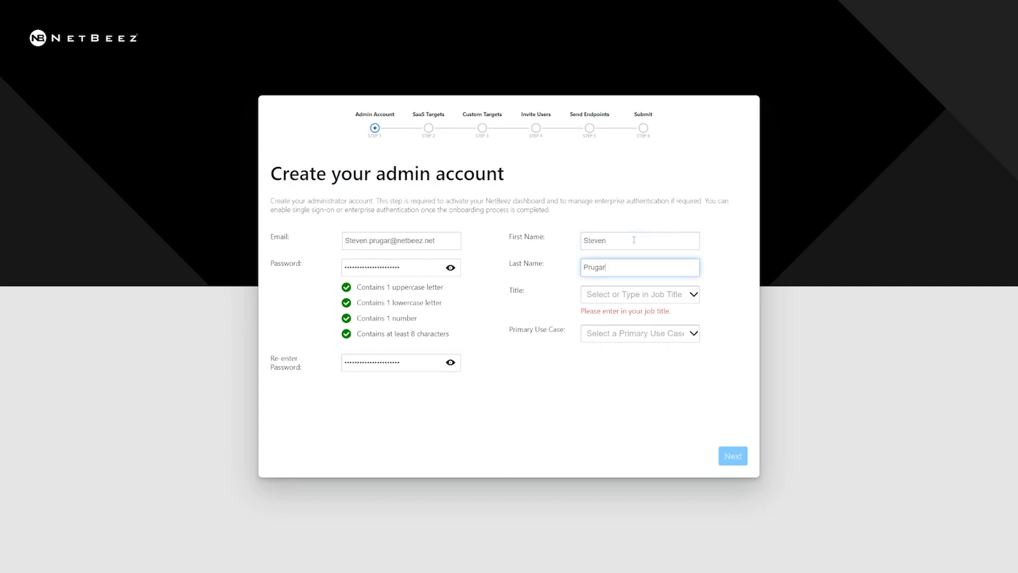
Set the title to Network Administrator and the primary use case to Administrator.
{"action": "left_click", "coordinate": [692, 295]}
{"action": "mouse_move", "coordinate": [696, 319]}
{"action": "left_mouse_down"}
{"action": "mouse_move", "coordinate": [692, 404]}
{"action": "mouse_move", "coordinate": [697, 319]}
{"action": "mouse_move", "coordinate": [697, 339]}
{"action": "mouse_move", "coordinate": [700, 331]}
{"action": "left_mouse_up"}
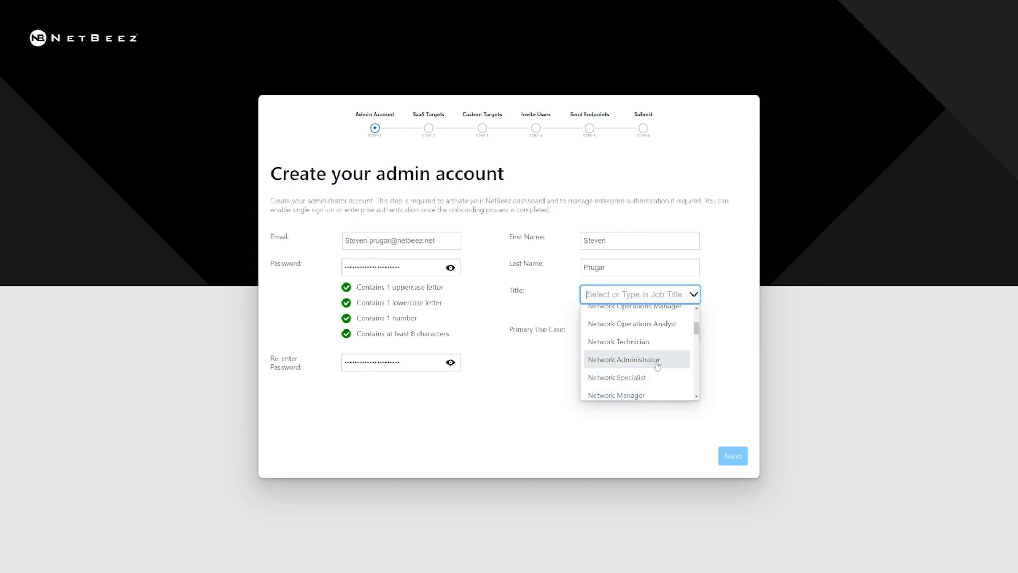
{"action": "left_click", "coordinate": [637, 360]}
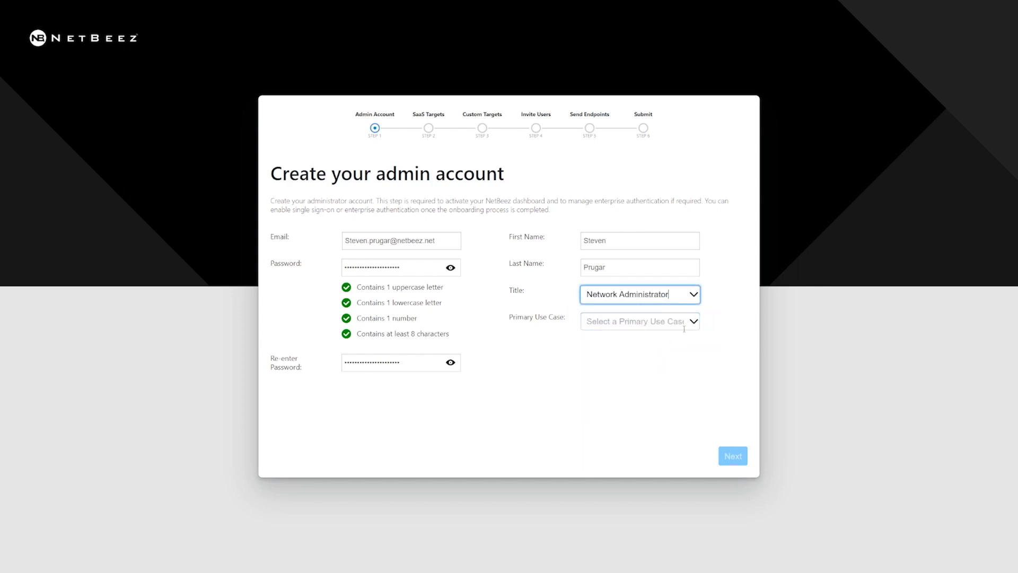
{"action": "left_click", "coordinate": [663, 322]}
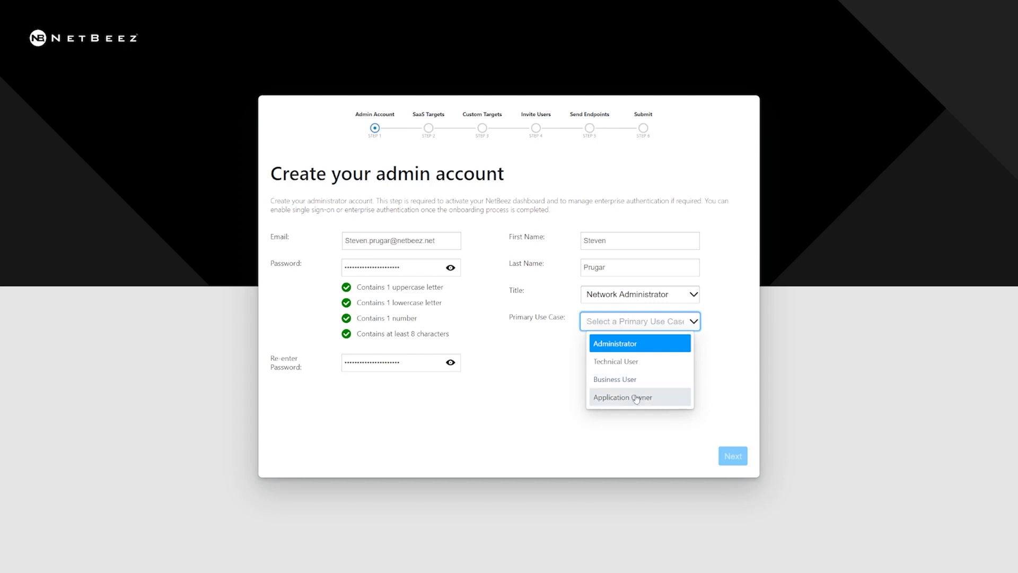
{"action": "left_click", "coordinate": [651, 347]}
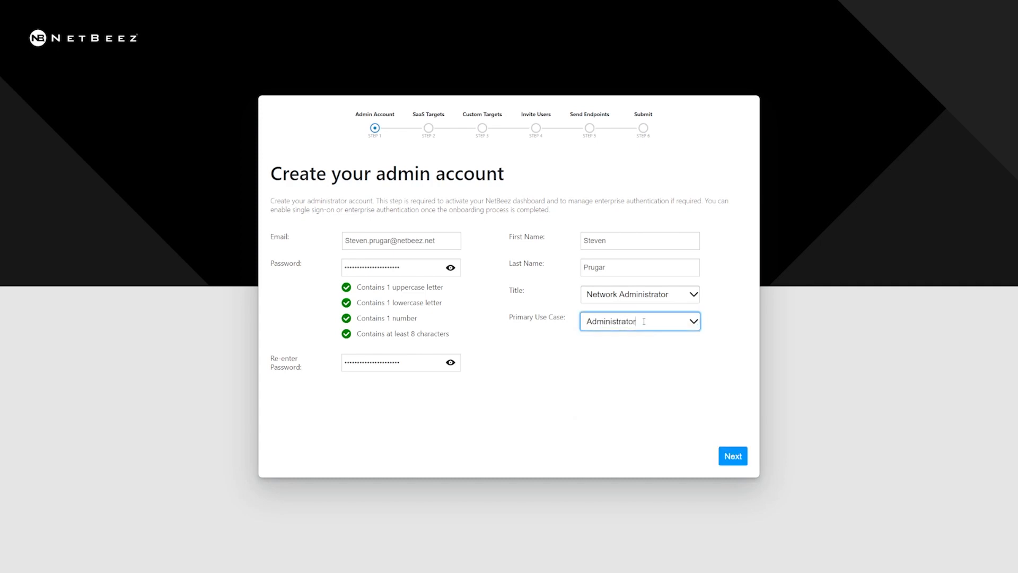
{"action": "left_click", "coordinate": [734, 456]}
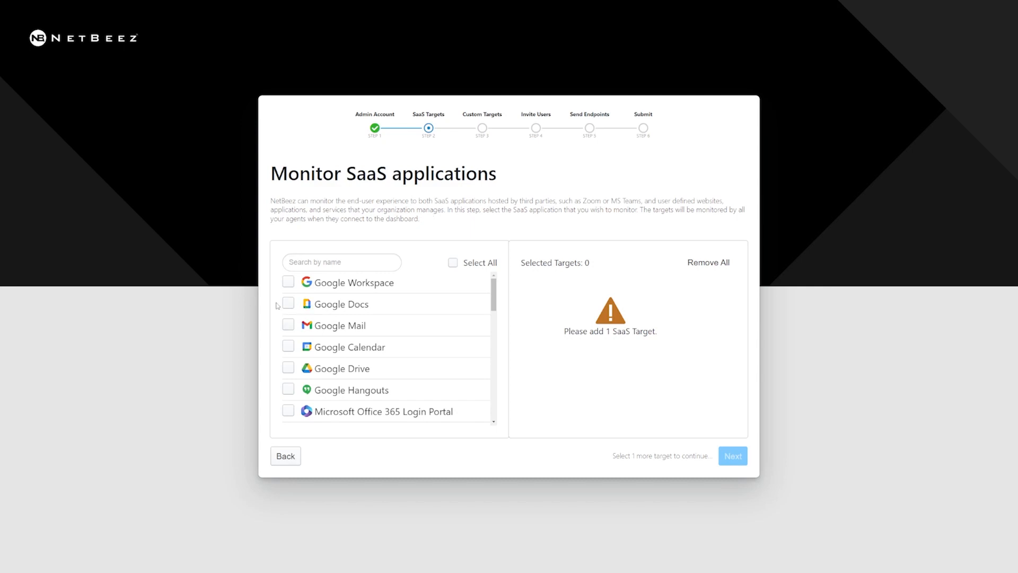
Select Google Mail, Google Calendar and Google Drive as SaaS targets.
{"action": "scroll", "coordinate": [329, 307], "scroll_direction": "down", "scroll_amount": 1}
{"action": "scroll", "coordinate": [329, 307], "scroll_direction": "down", "scroll_amount": 4}
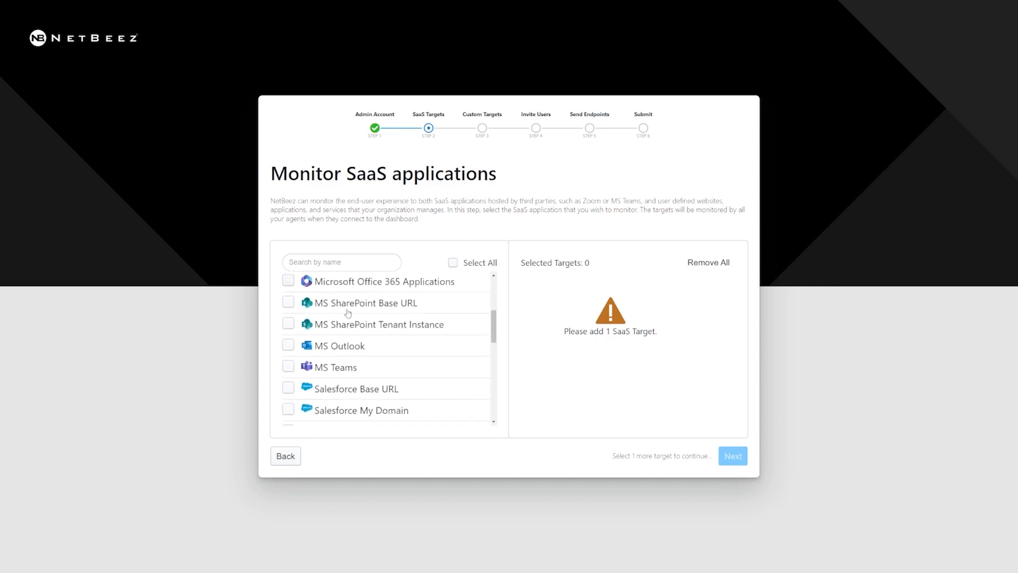
{"action": "scroll", "coordinate": [339, 371], "scroll_direction": "down", "scroll_amount": 2}
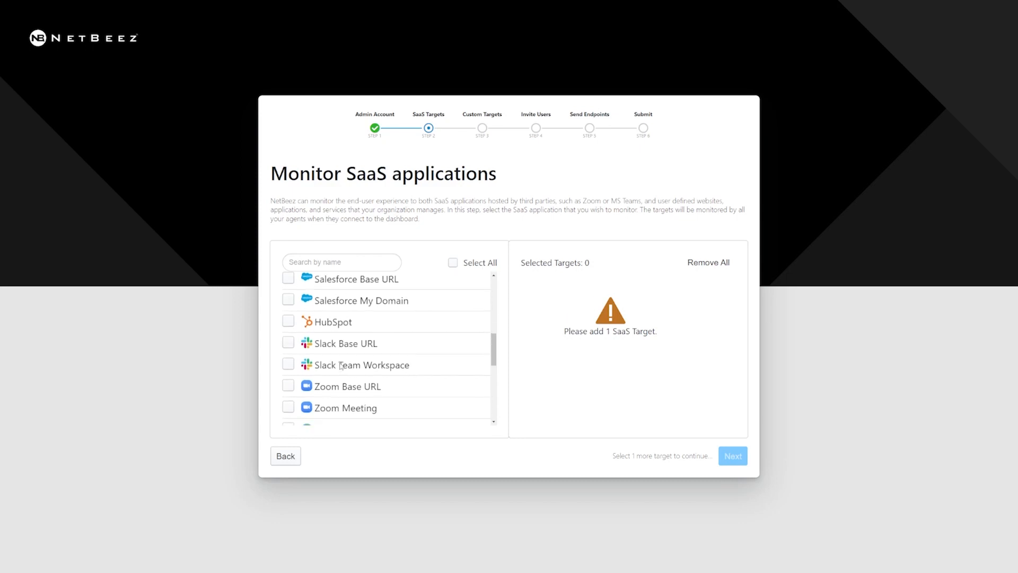
{"action": "scroll", "coordinate": [358, 381], "scroll_direction": "down", "scroll_amount": 1}
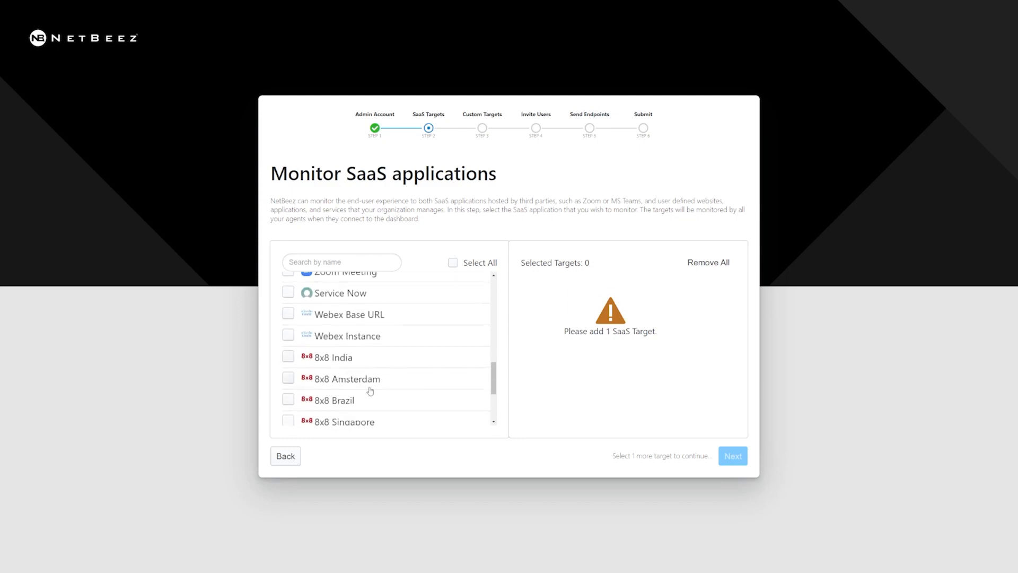
{"action": "scroll", "coordinate": [371, 391], "scroll_direction": "down", "scroll_amount": 3}
{"action": "scroll", "coordinate": [372, 390], "scroll_direction": "up", "scroll_amount": 8}
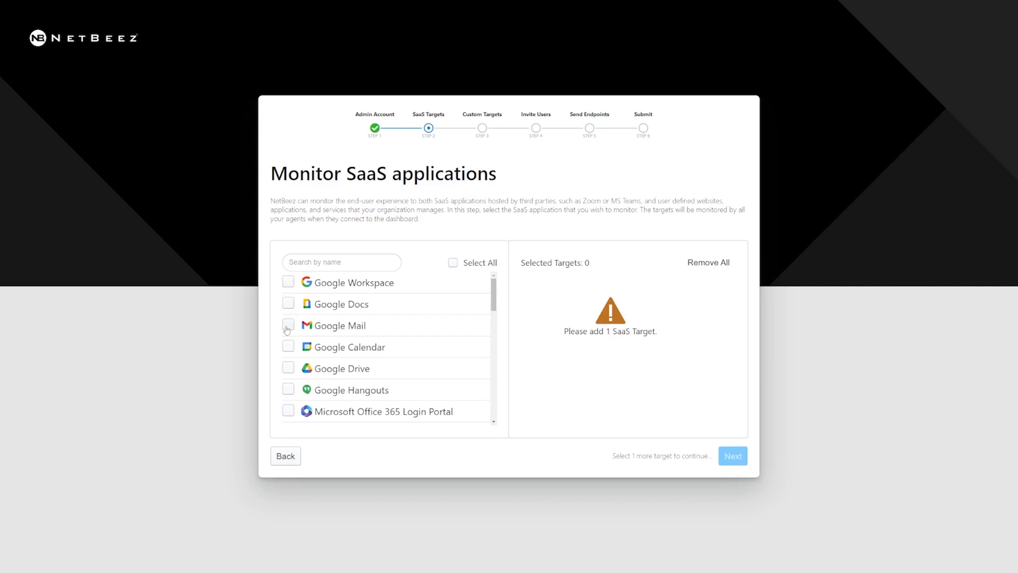
{"action": "left_click", "coordinate": [286, 328]}
{"action": "left_click", "coordinate": [288, 347]}
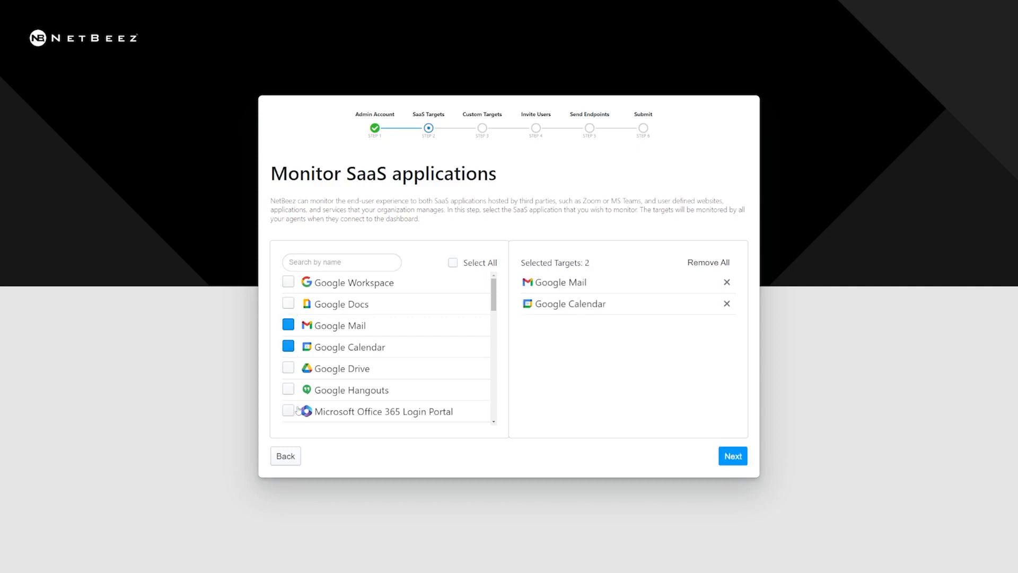
{"action": "left_click", "coordinate": [290, 370]}
Select Salesforce Base URL and My Domain, entering company ID netbeez.
{"action": "scroll", "coordinate": [321, 360], "scroll_direction": "down", "scroll_amount": 4}
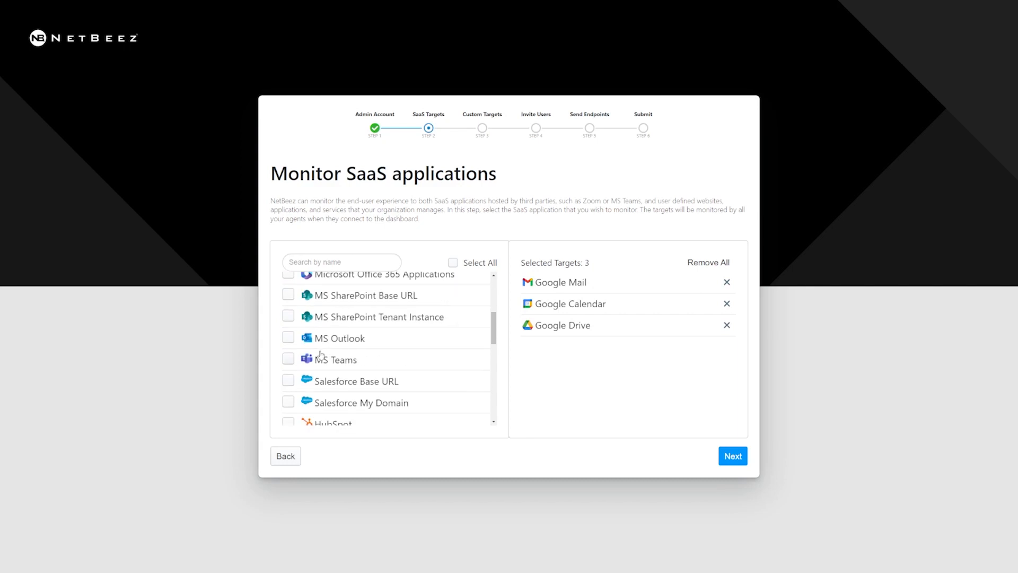
{"action": "scroll", "coordinate": [323, 360], "scroll_direction": "down", "scroll_amount": 1}
{"action": "left_click", "coordinate": [288, 341]}
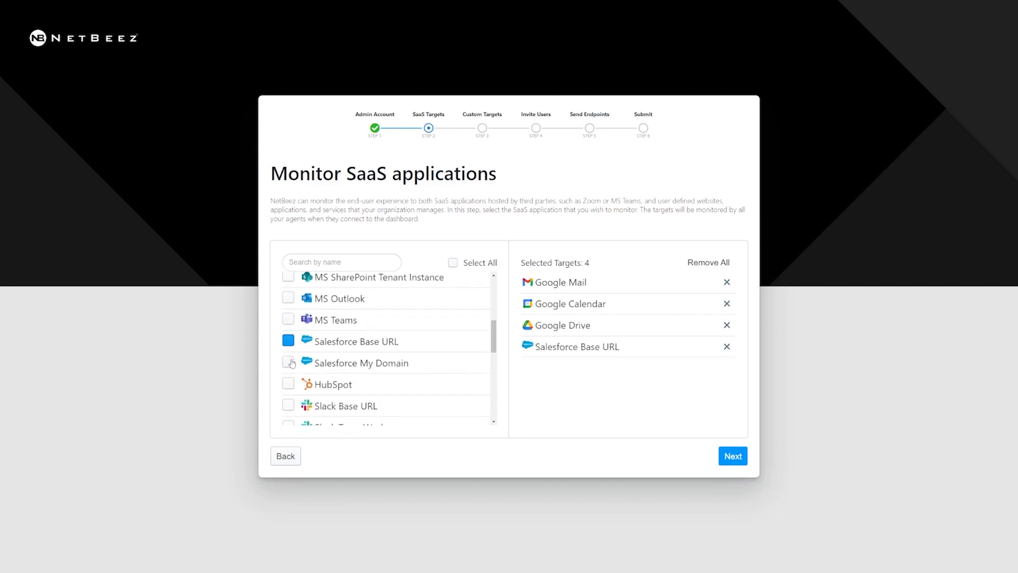
{"action": "left_click", "coordinate": [288, 362]}
{"action": "left_click", "coordinate": [650, 368]}
{"action": "type", "text": "netbeez"}
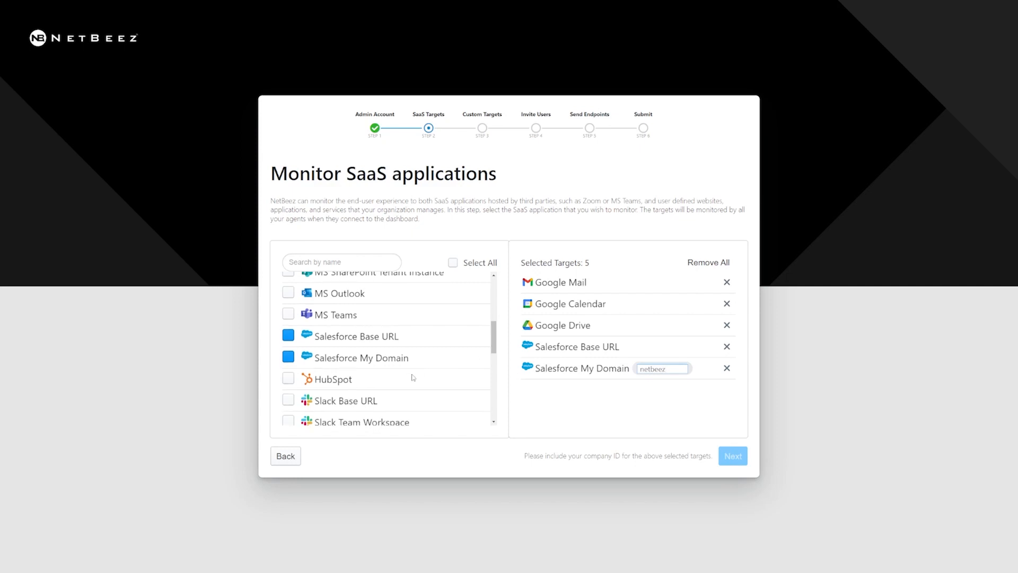
Select Slack Base URL and Team Workspace, entering company ID netbeez.
{"action": "scroll", "coordinate": [371, 371], "scroll_direction": "down", "scroll_amount": 2}
{"action": "left_click", "coordinate": [288, 366]}
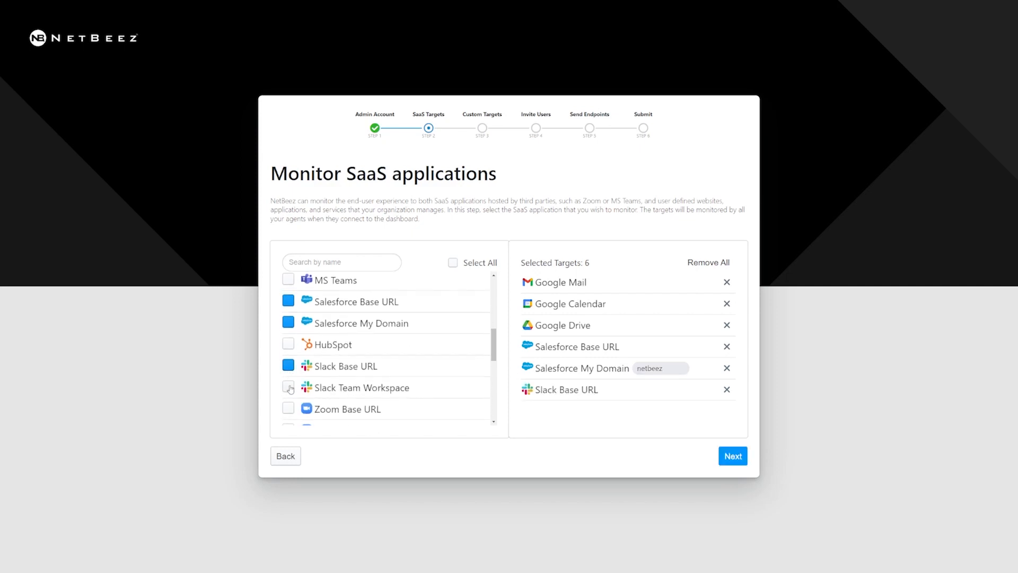
{"action": "left_click", "coordinate": [288, 387]}
{"action": "left_click", "coordinate": [683, 411]}
{"action": "type", "text": "netbeez"}
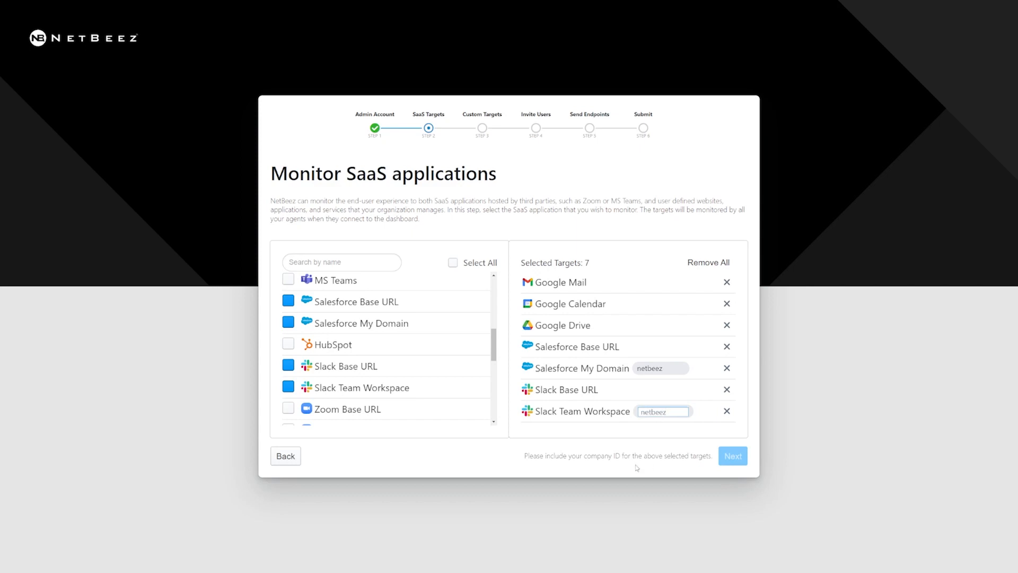
{"action": "left_click", "coordinate": [635, 509]}
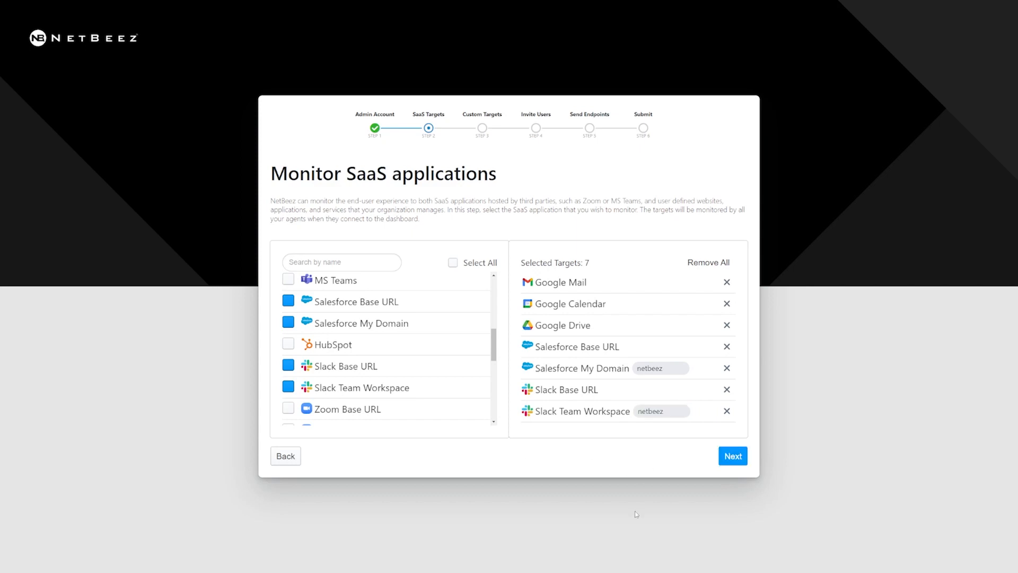
{"action": "left_click", "coordinate": [733, 456]}
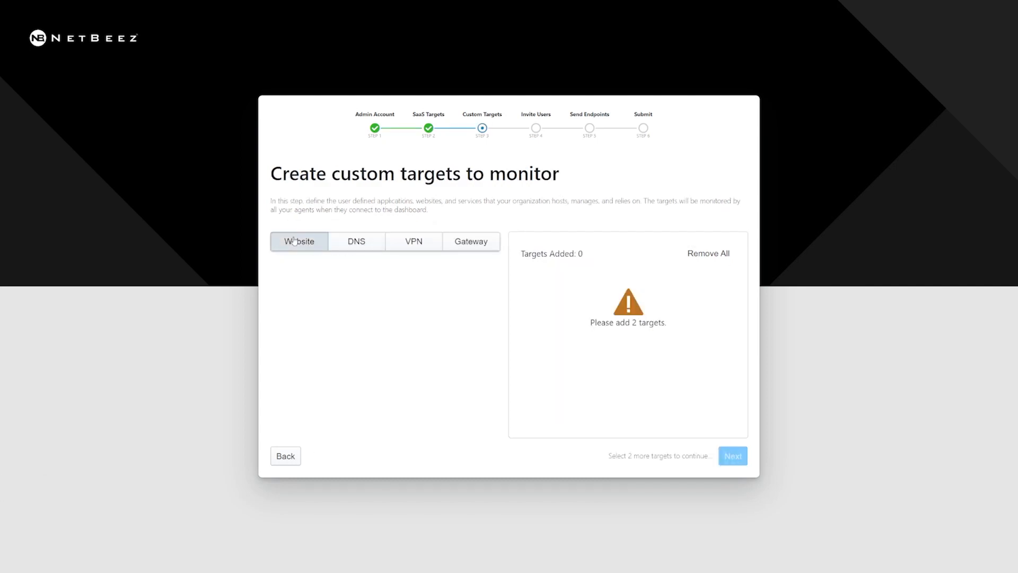
{"action": "left_click", "coordinate": [294, 241]}
{"action": "left_click", "coordinate": [462, 272]}
{"action": "type", "text": "www.netbee"}
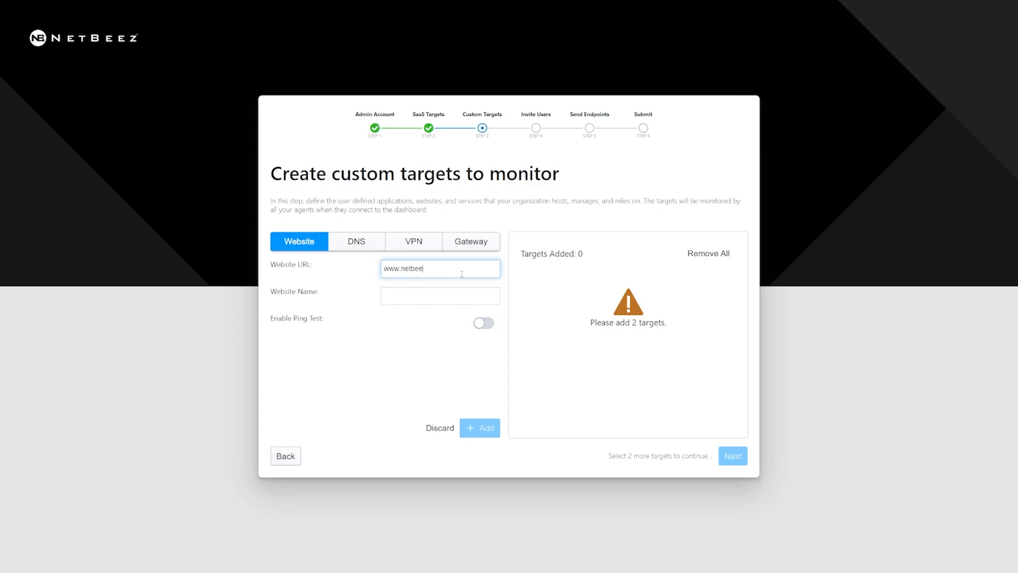
{"action": "type", "text": "sa"}
{"action": "type", "text": "net"}
{"action": "key", "text": "Tab"}
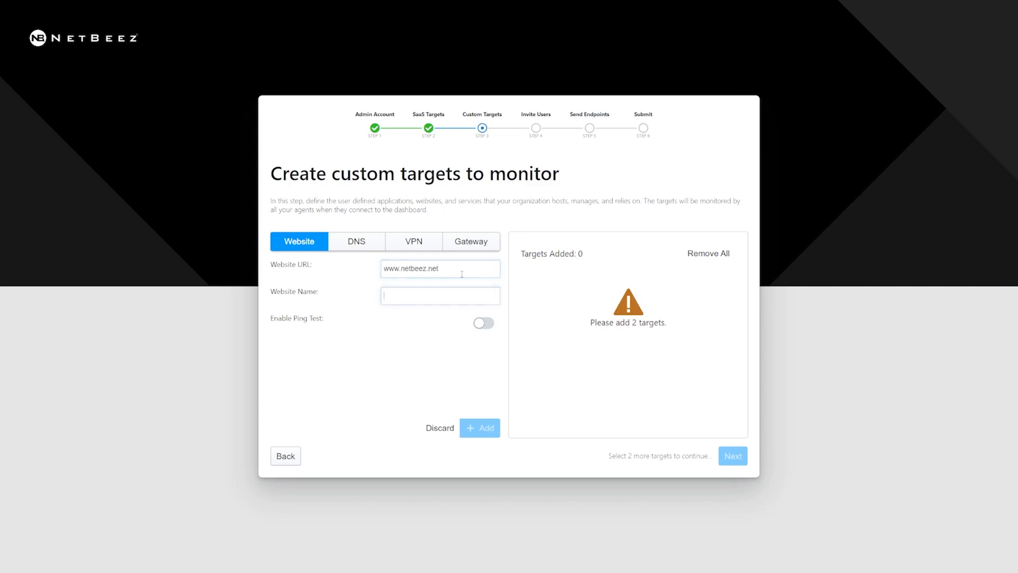
{"action": "type", "text": "NetBeez"}
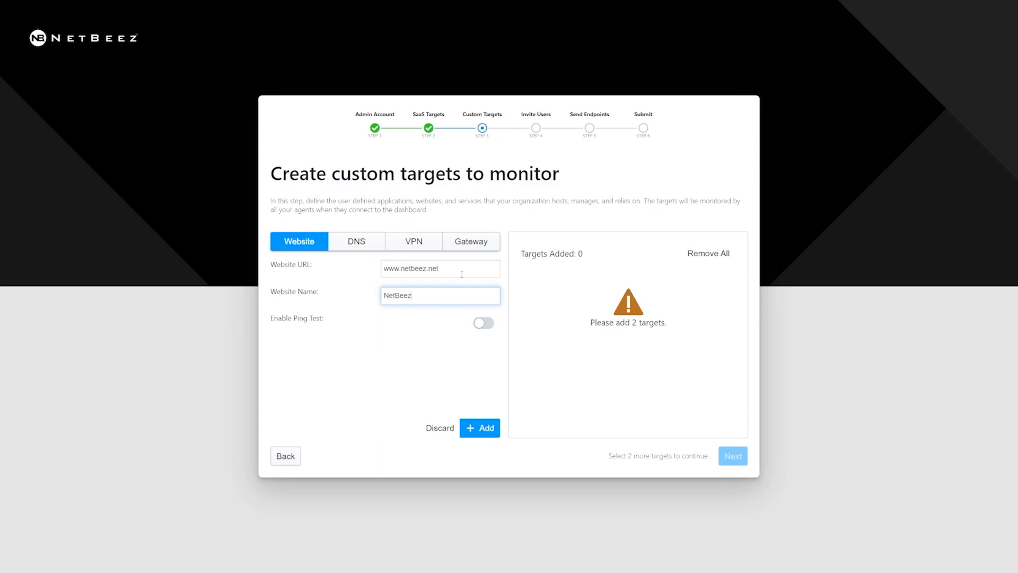
{"action": "left_click", "coordinate": [485, 327]}
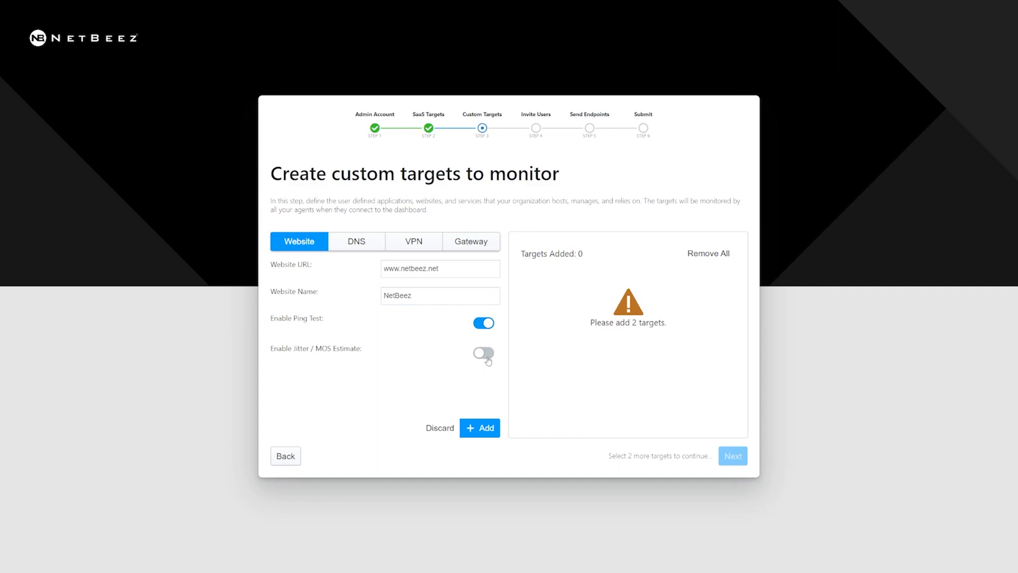
{"action": "left_click", "coordinate": [484, 428]}
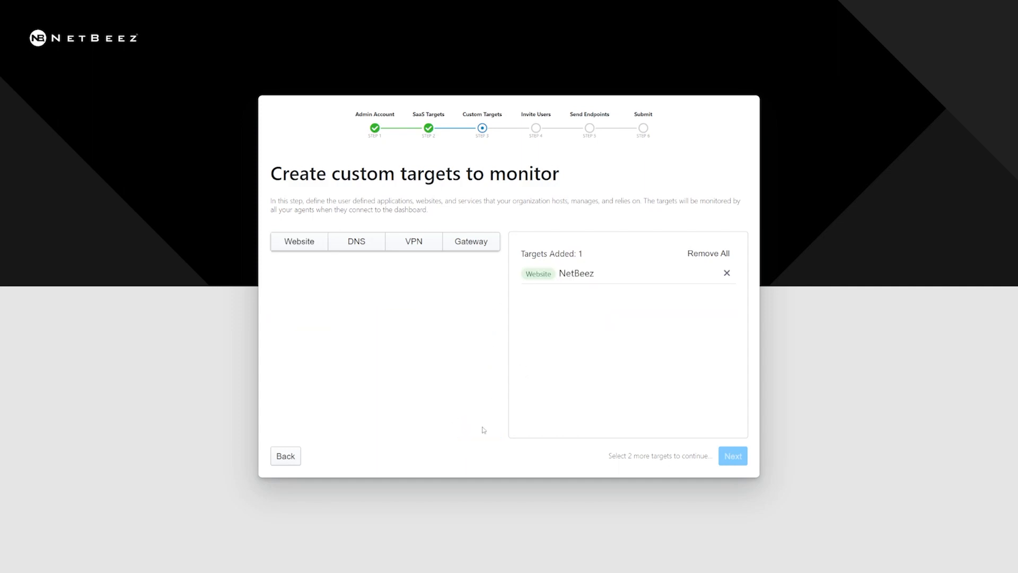
{"action": "left_click", "coordinate": [356, 239]}
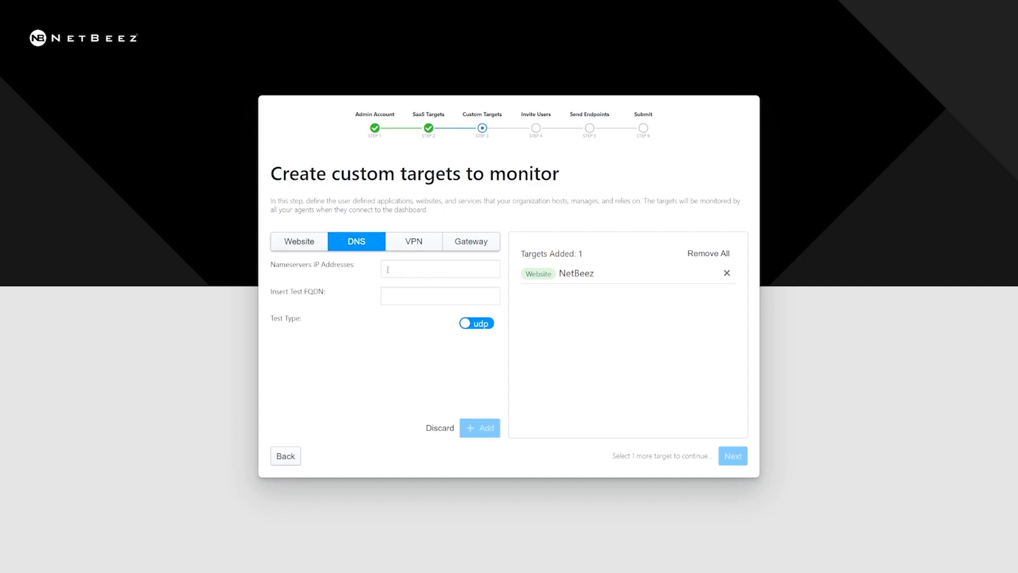
Add a Gateway target with a 5s interval.
{"action": "left_click", "coordinate": [414, 247]}
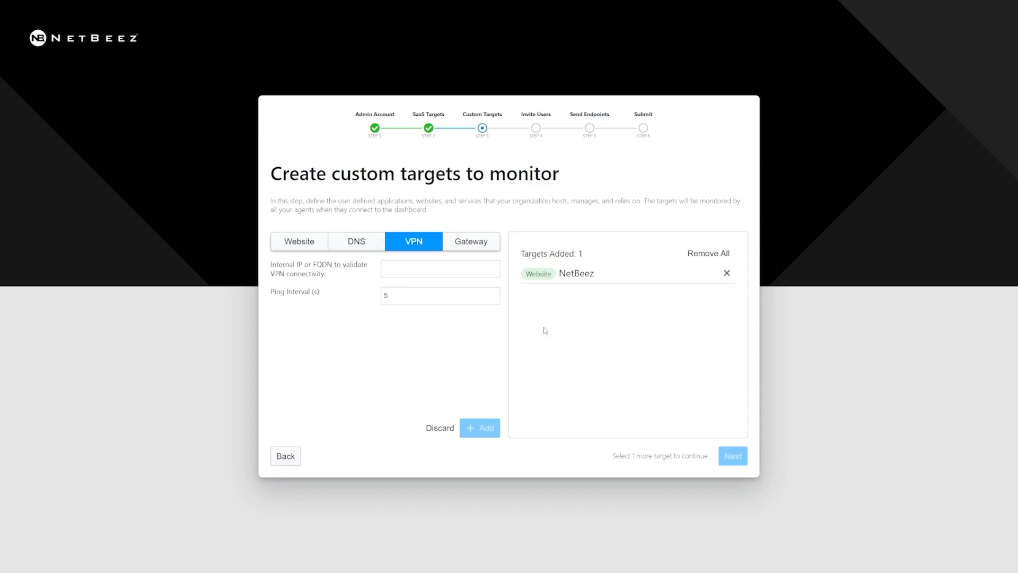
{"action": "left_click", "coordinate": [472, 248]}
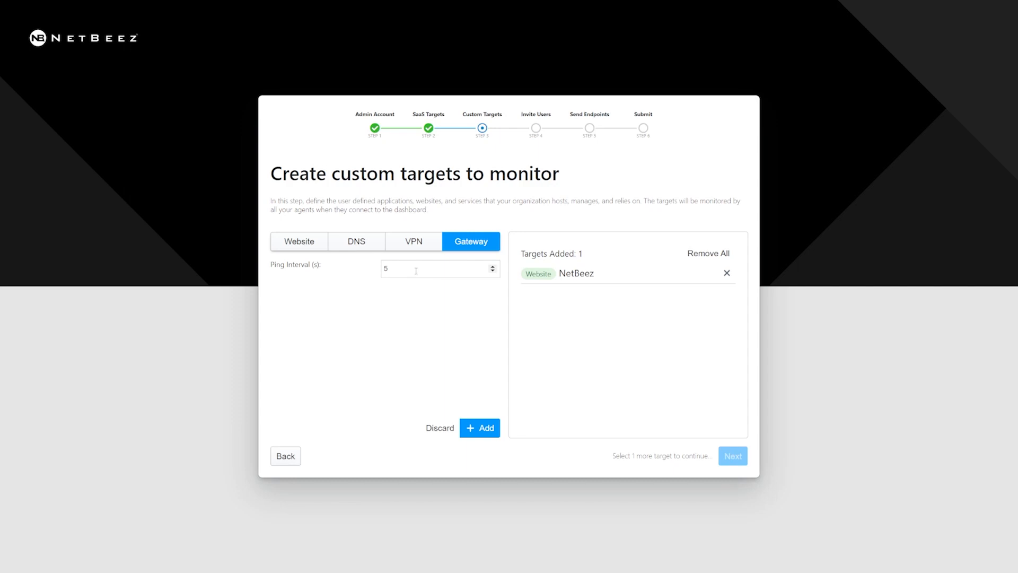
{"action": "left_click", "coordinate": [480, 427]}
{"action": "left_click", "coordinate": [327, 247]}
{"action": "left_click", "coordinate": [411, 266]}
{"action": "type", "text": "www.amazon"}
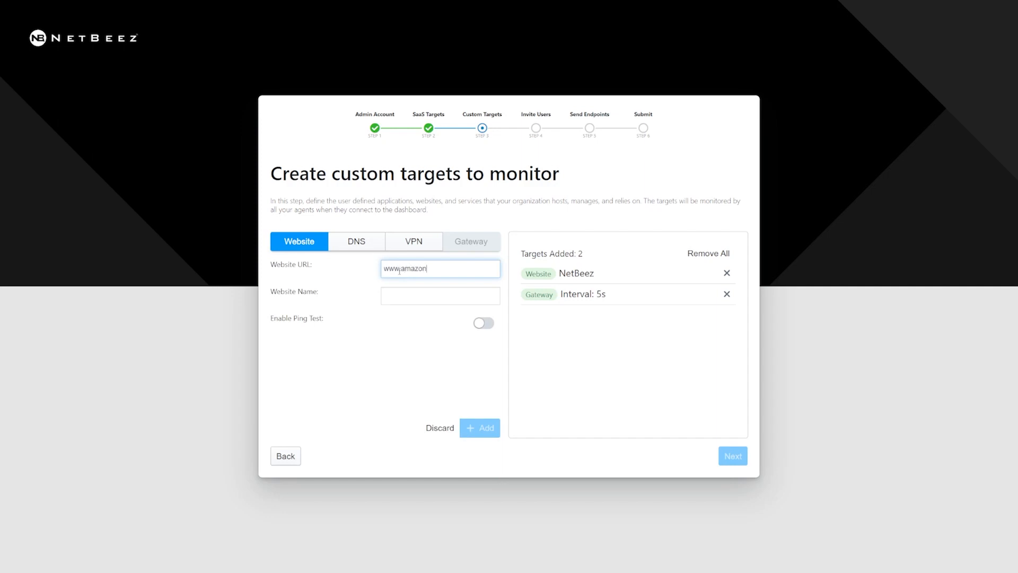
{"action": "type", "text": ".com"}
{"action": "key", "text": "Tab"}
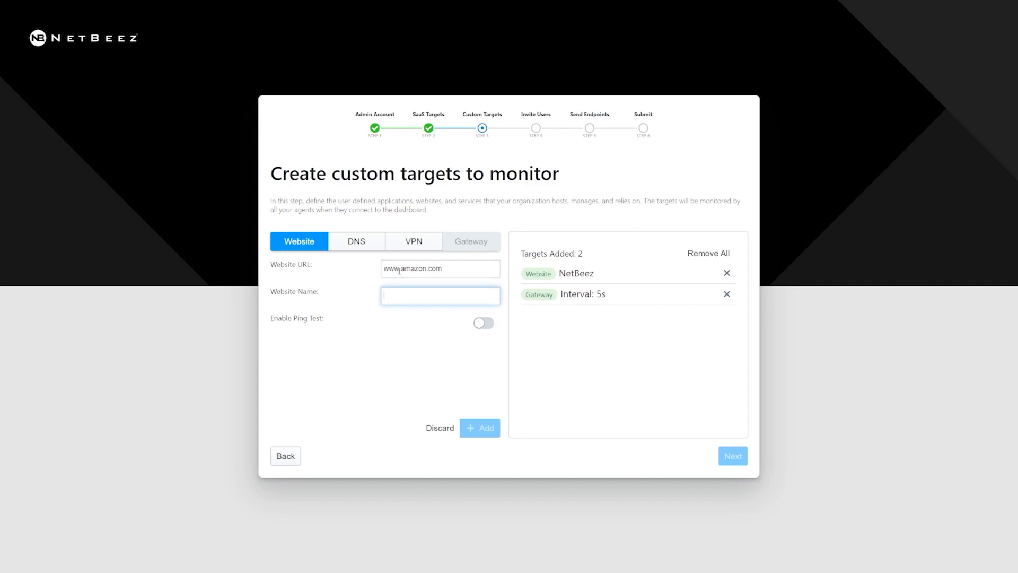
{"action": "type", "text": "amazon"}
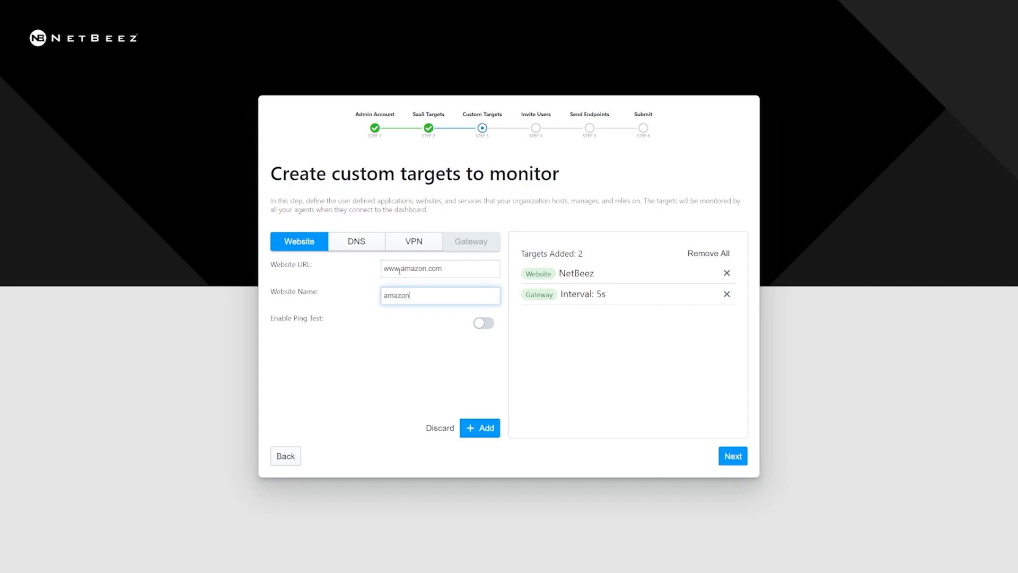
{"action": "left_click", "coordinate": [484, 322]}
{"action": "left_click", "coordinate": [484, 352]}
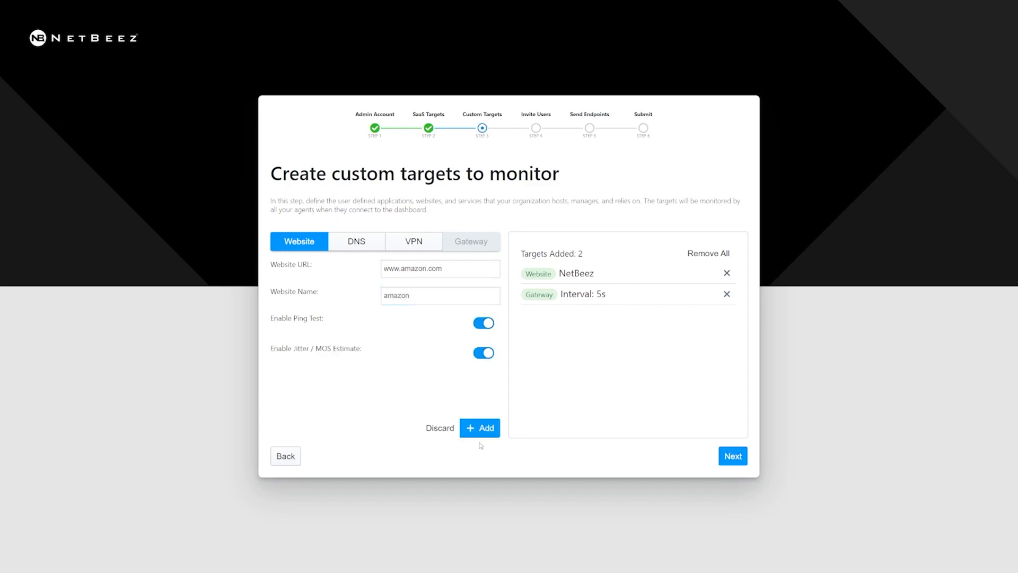
{"action": "left_click", "coordinate": [480, 428]}
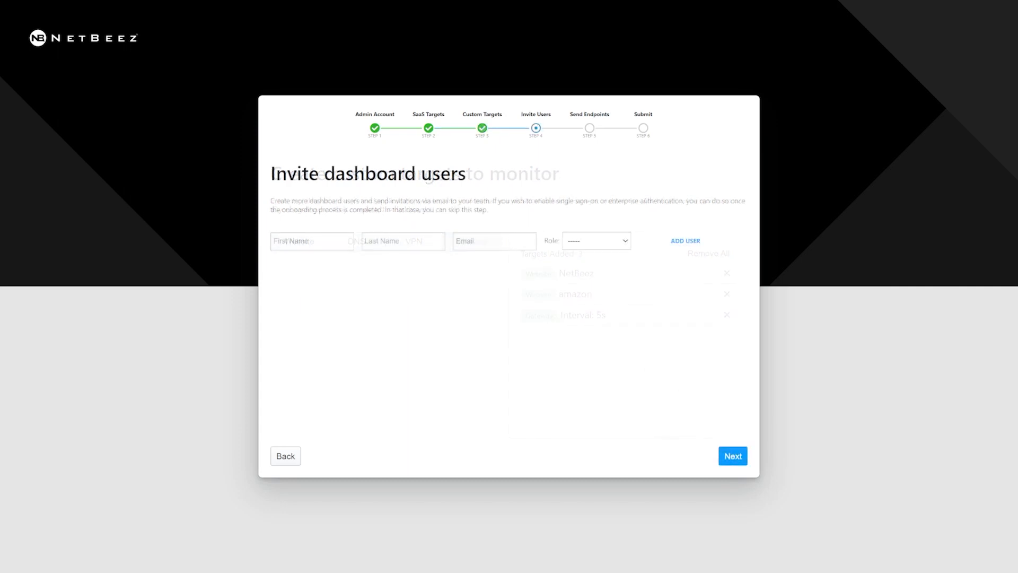
Add the first dashboard user's name and email with the Read Only role.
{"action": "left_click", "coordinate": [292, 243]}
{"action": "type", "text": "Bob"}
{"action": "key", "text": "Tab"}
{"action": "type", "text": "Smith"}
{"action": "key", "text": "Tab"}
{"action": "type", "text": "BV"}
{"action": "key", "text": "BackSpace"}
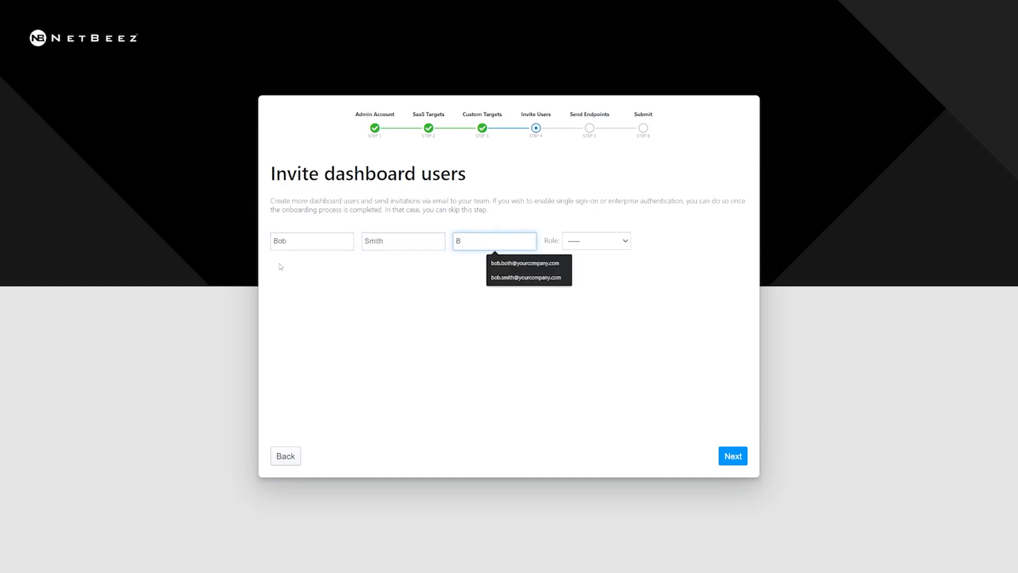
{"action": "type", "text": "o"}
{"action": "key", "text": "Down"}
{"action": "key", "text": "Down"}
{"action": "key", "text": "Return"}
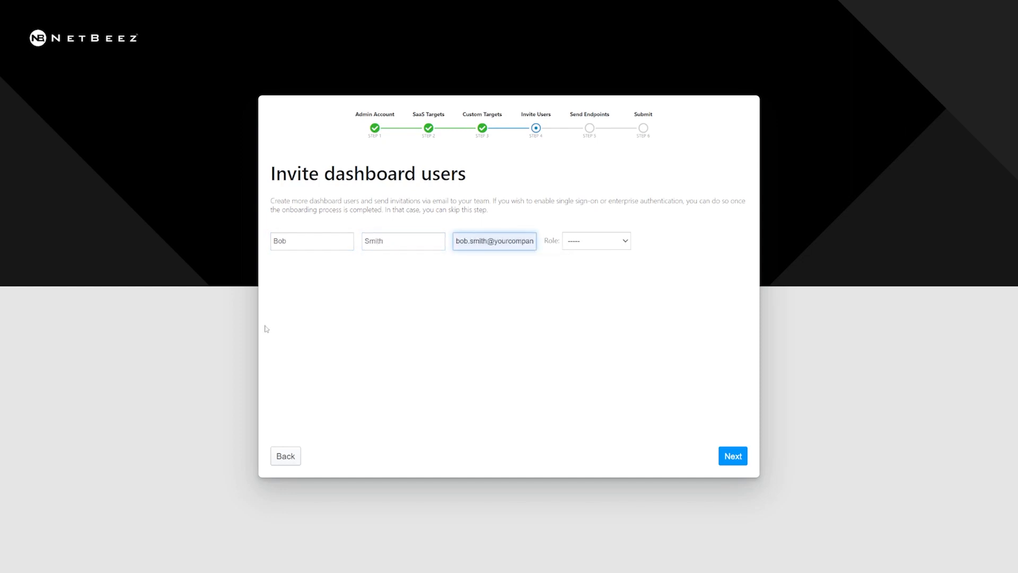
{"action": "left_click", "coordinate": [618, 240]}
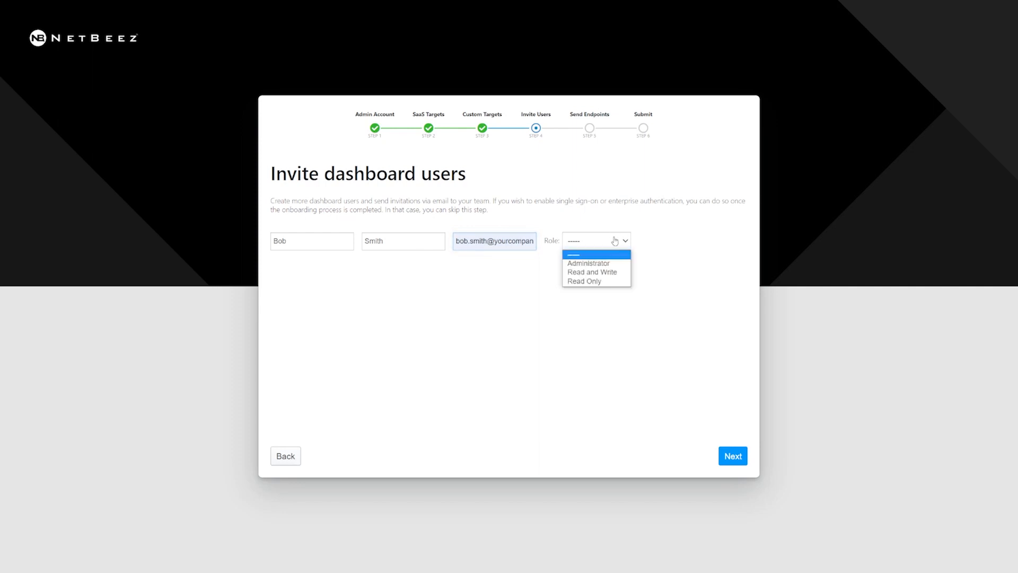
{"action": "left_click", "coordinate": [593, 282]}
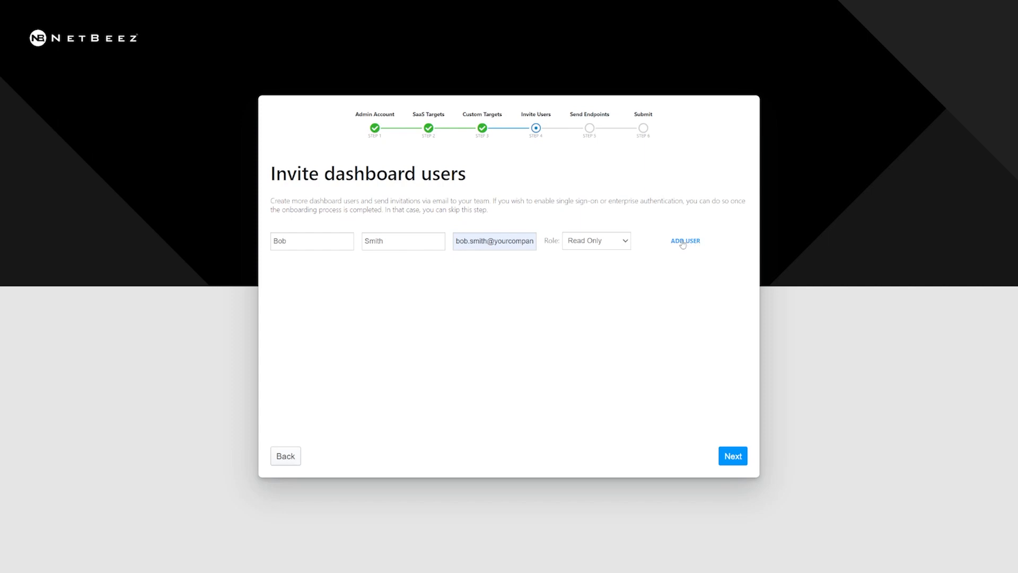
{"action": "left_click", "coordinate": [683, 242]}
Add a second dashboard user's name and email with the Administrator role.
{"action": "left_click", "coordinate": [311, 242]}
{"action": "type", "text": "Alicia"}
{"action": "key", "text": "Tab"}
{"action": "type", "text": "Smithg"}
{"action": "key", "text": "Tab"}
{"action": "type", "text": "Alicicia./"}
{"action": "type", "text": "smi"}
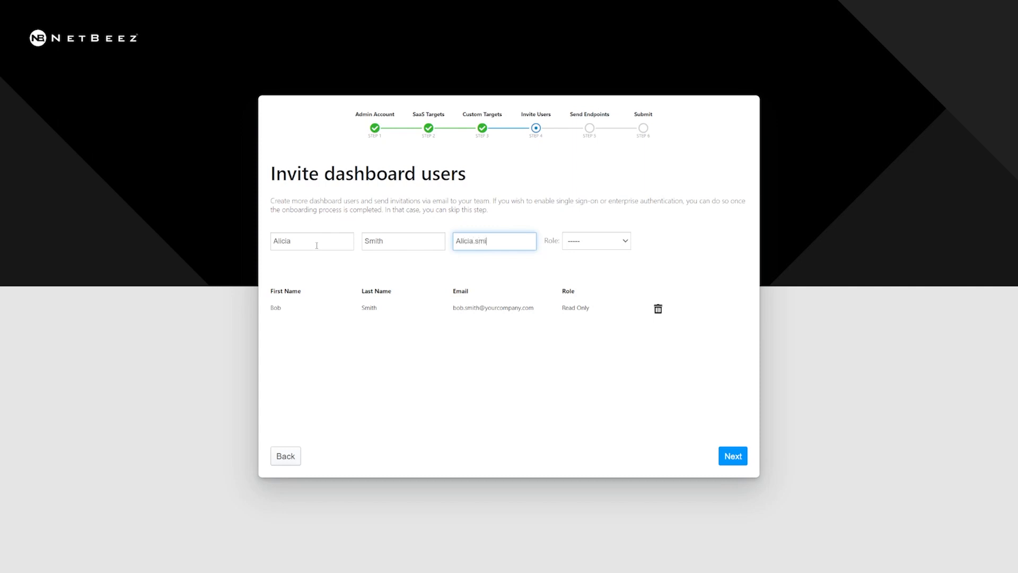
{"action": "type", "text": "th@Yourcompany.com"}
{"action": "left_click", "coordinate": [626, 240]}
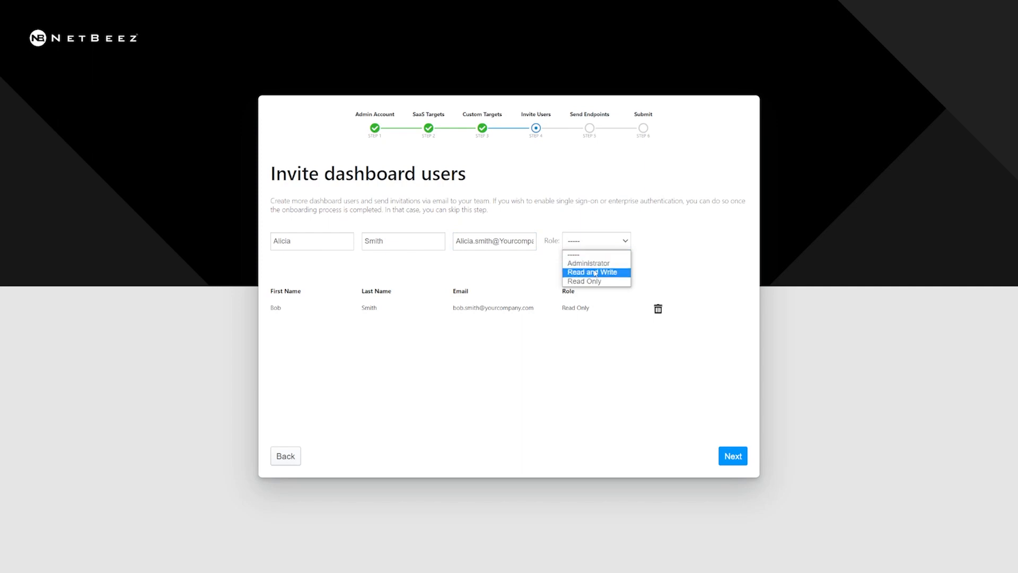
{"action": "left_click", "coordinate": [592, 263]}
{"action": "left_click", "coordinate": [684, 243]}
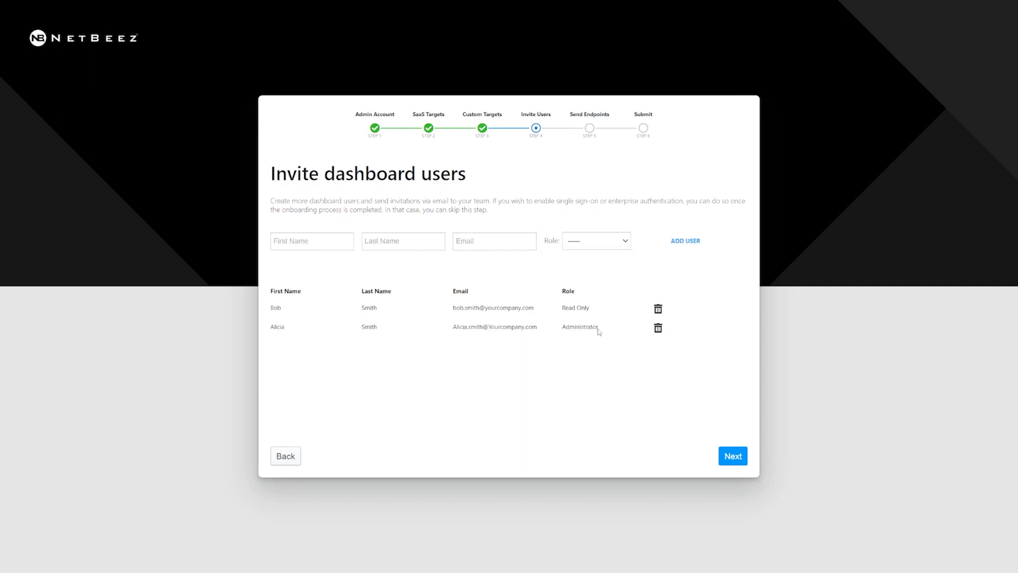
{"action": "left_click", "coordinate": [735, 458]}
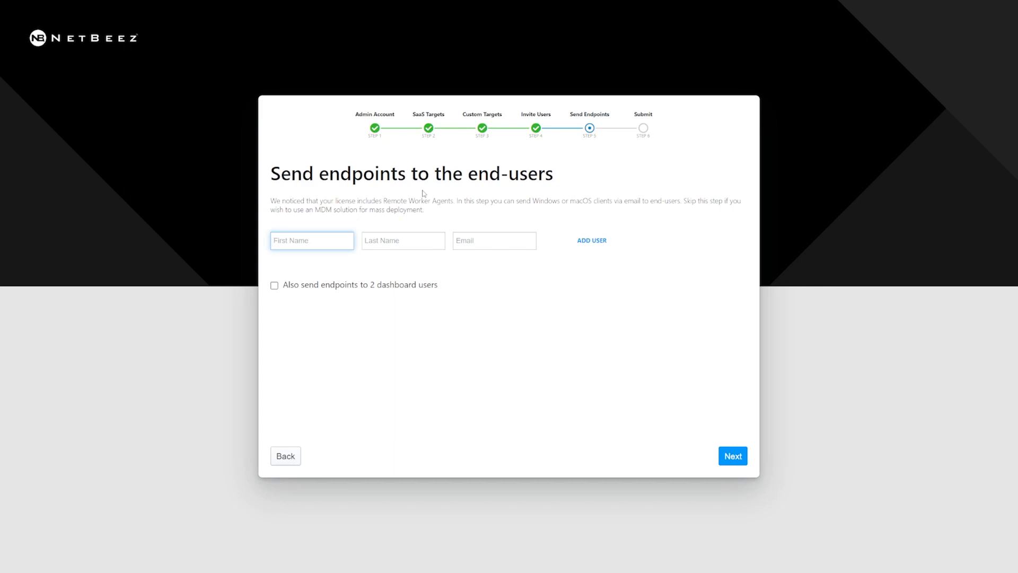
Also send endpoints to the 2 dashboard users and add one end-user's name and company email.
{"action": "left_click", "coordinate": [274, 285]}
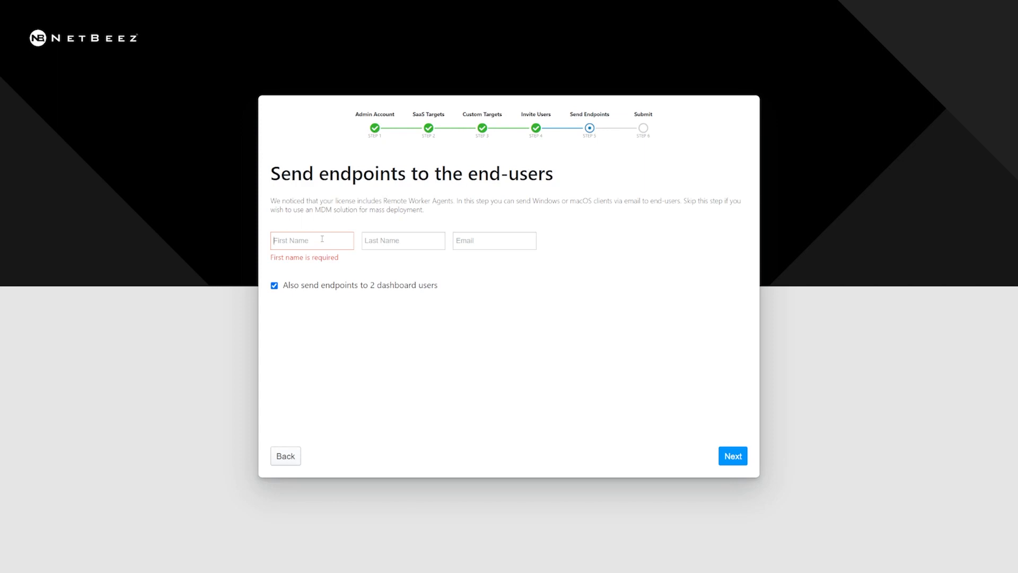
{"action": "left_click", "coordinate": [345, 247]}
{"action": "key", "text": "Tab"}
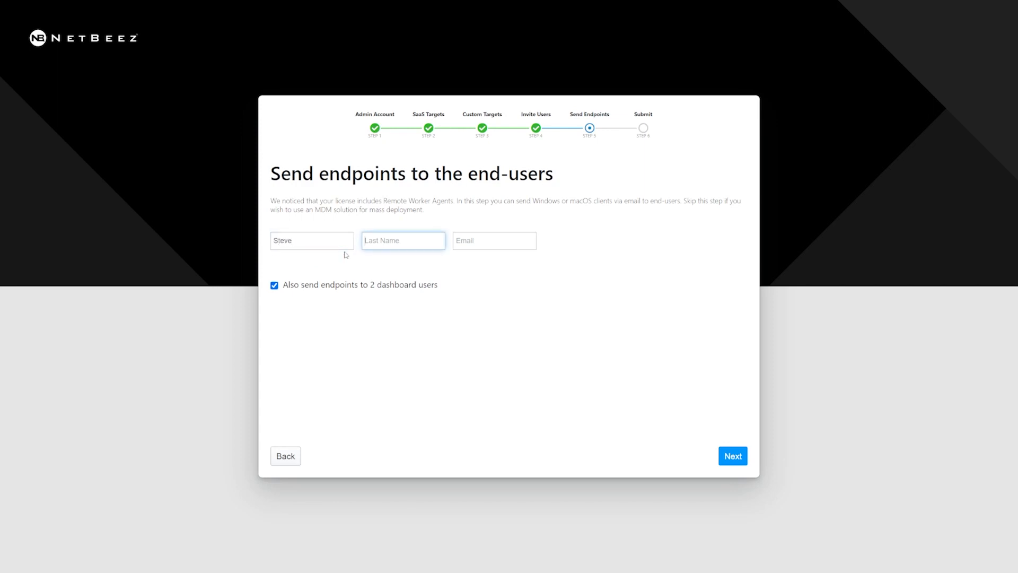
{"action": "key", "text": "Tab"}
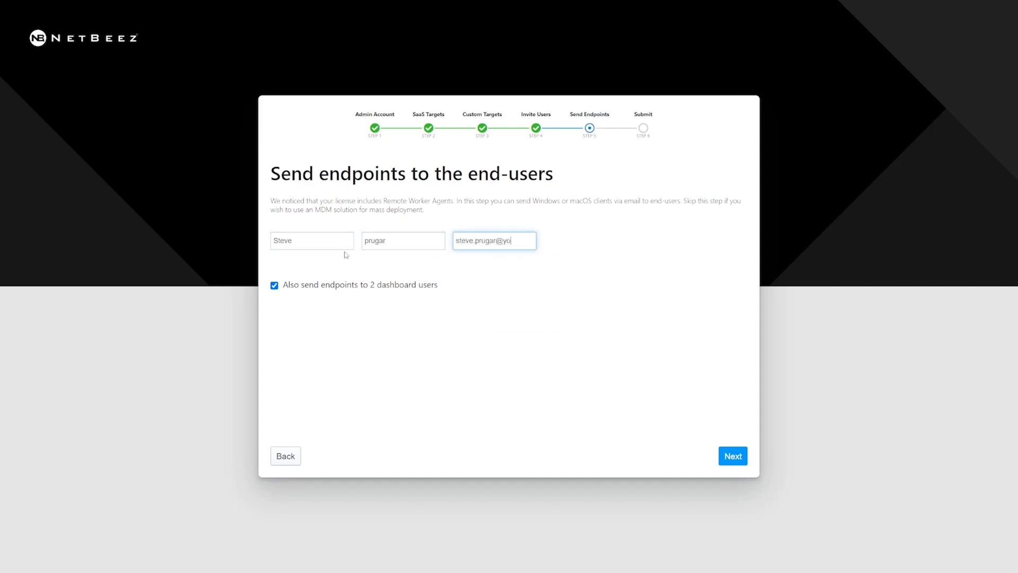
{"action": "left_click", "coordinate": [594, 242]}
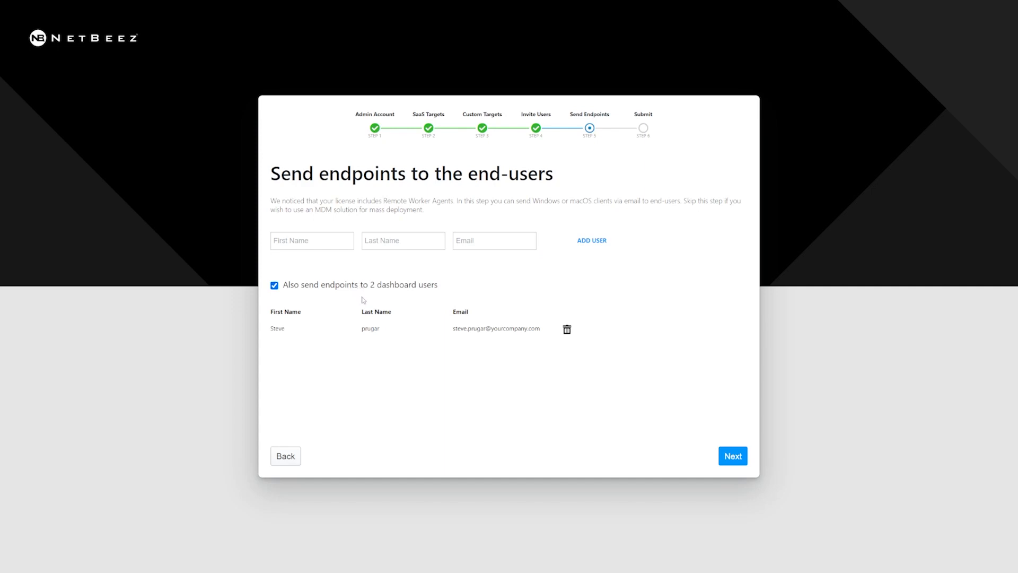
{"action": "left_click_drag", "start_coordinate": [546, 335], "coordinate": [298, 339]}
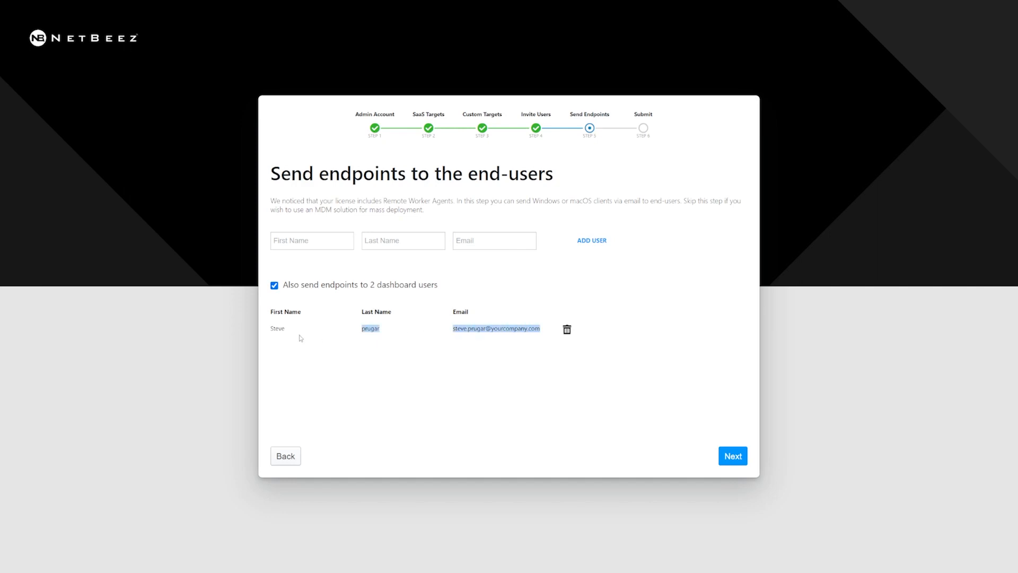
Advance to the final review summary of 7 SaaS apps, 3 custom targets and 2 users.
{"action": "left_click", "coordinate": [740, 460]}
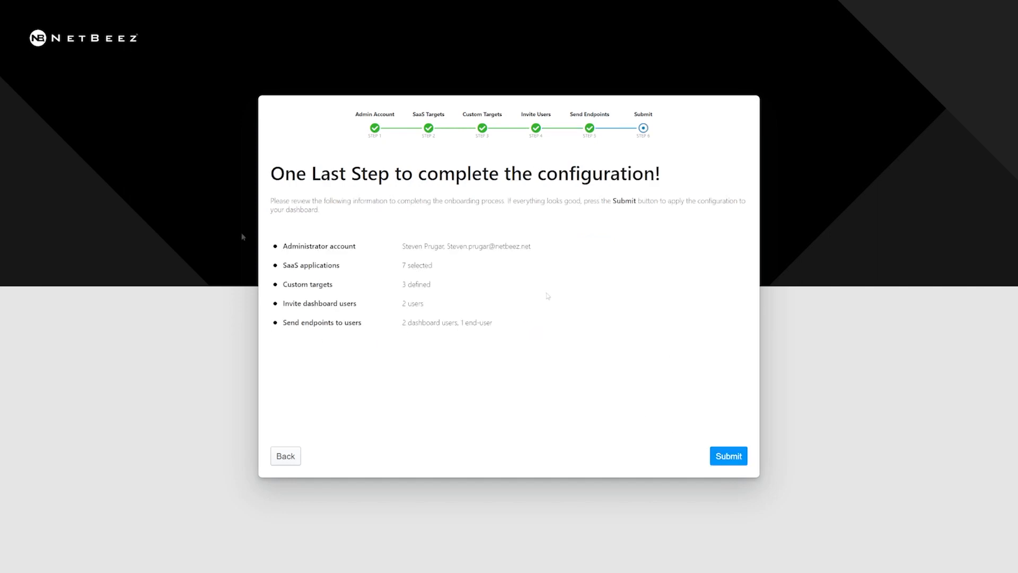